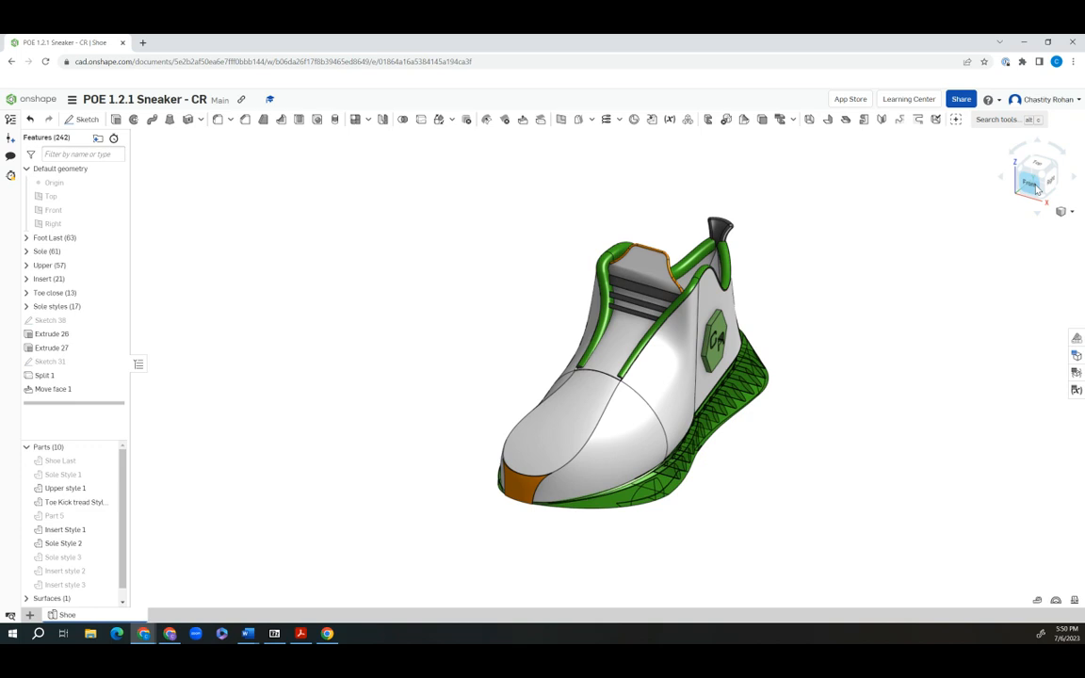
# - Create a new drawing of the sneaker from the ANSI_A_INCH template with no views
pyautogui.click(1053, 192)
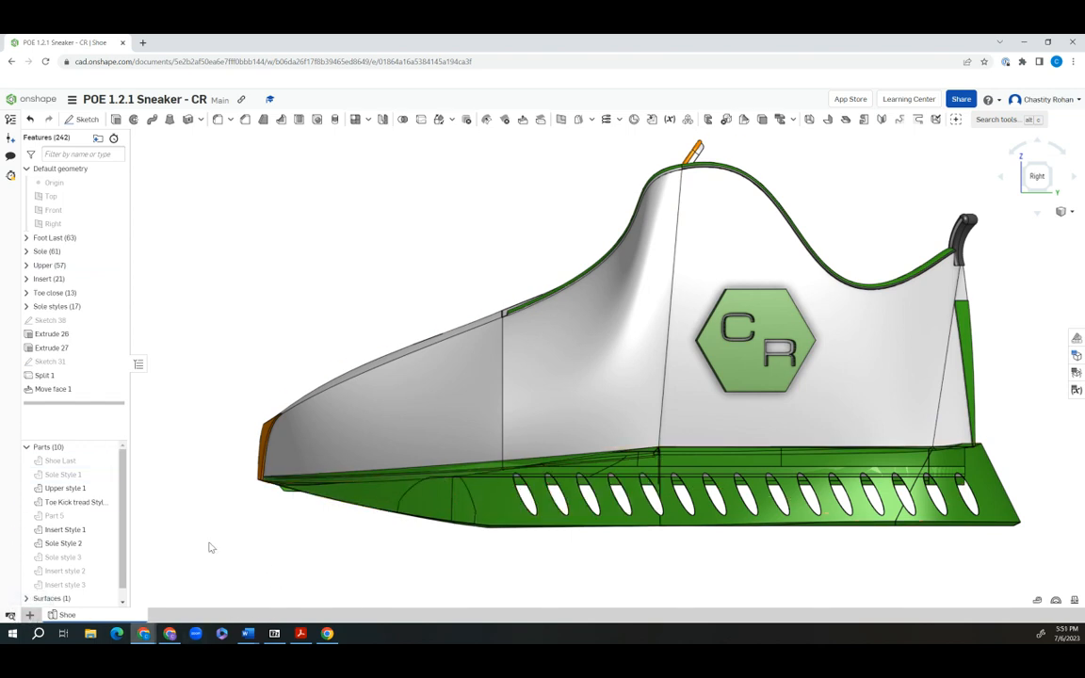
pyautogui.click(31, 616)
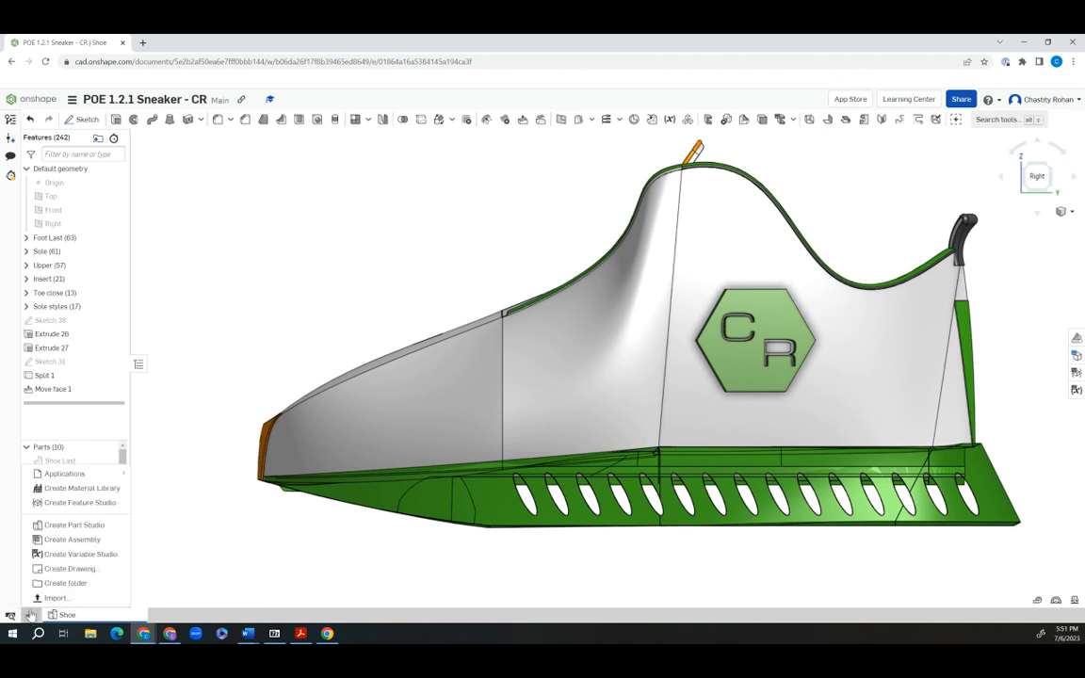
pyautogui.click(98, 570)
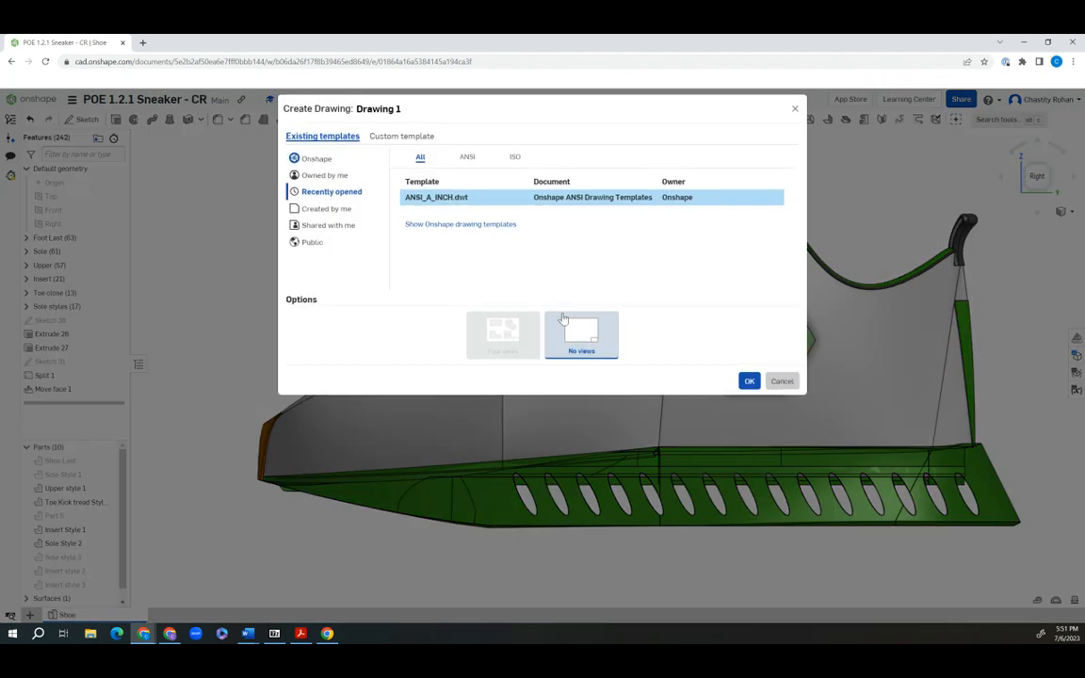
pyautogui.click(466, 159)
pyautogui.click(749, 381)
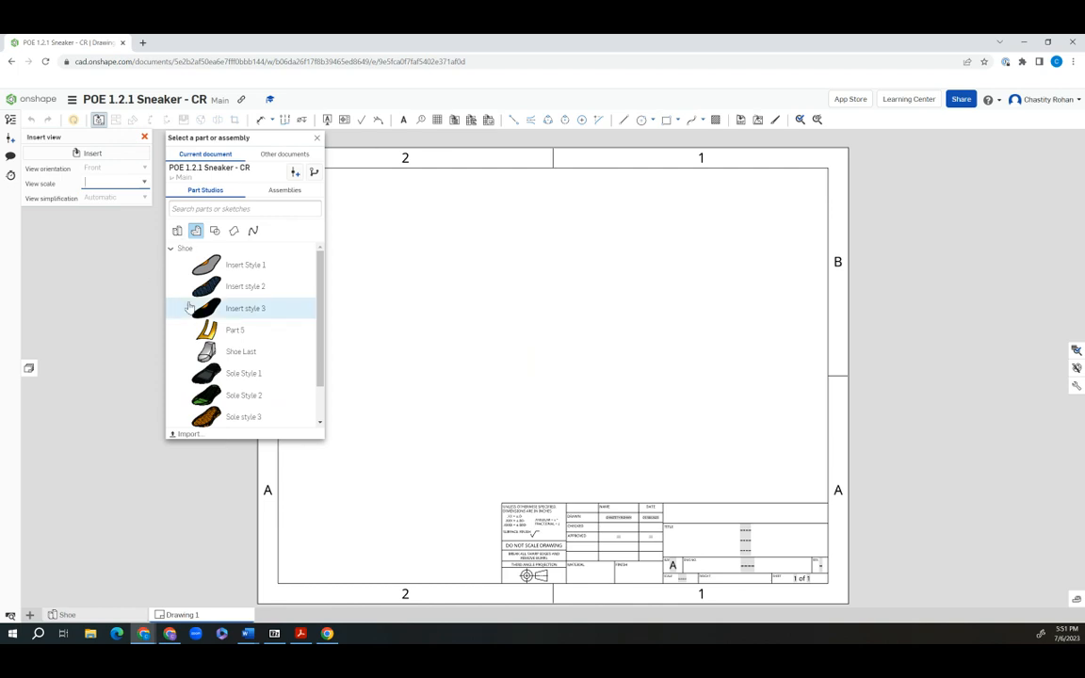
# - Insert the whole Shoe part studio as a Right view at 1:3 scale in the lower-left area of the sheet
pyautogui.scroll(-1, 198, 280)
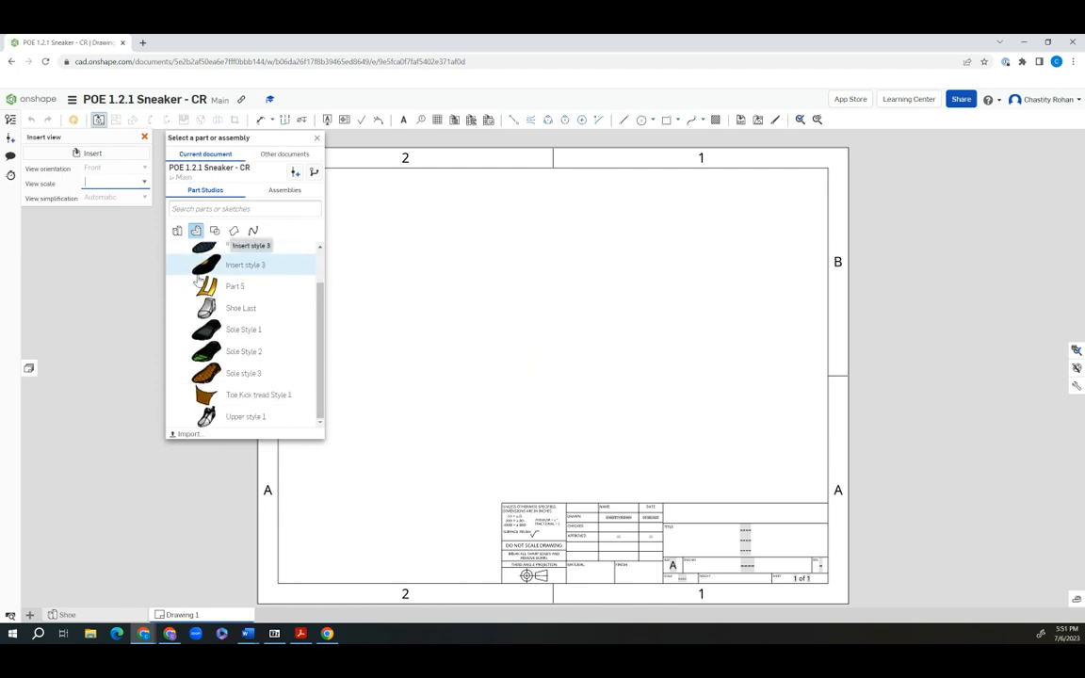
pyautogui.scroll(1, 198, 280)
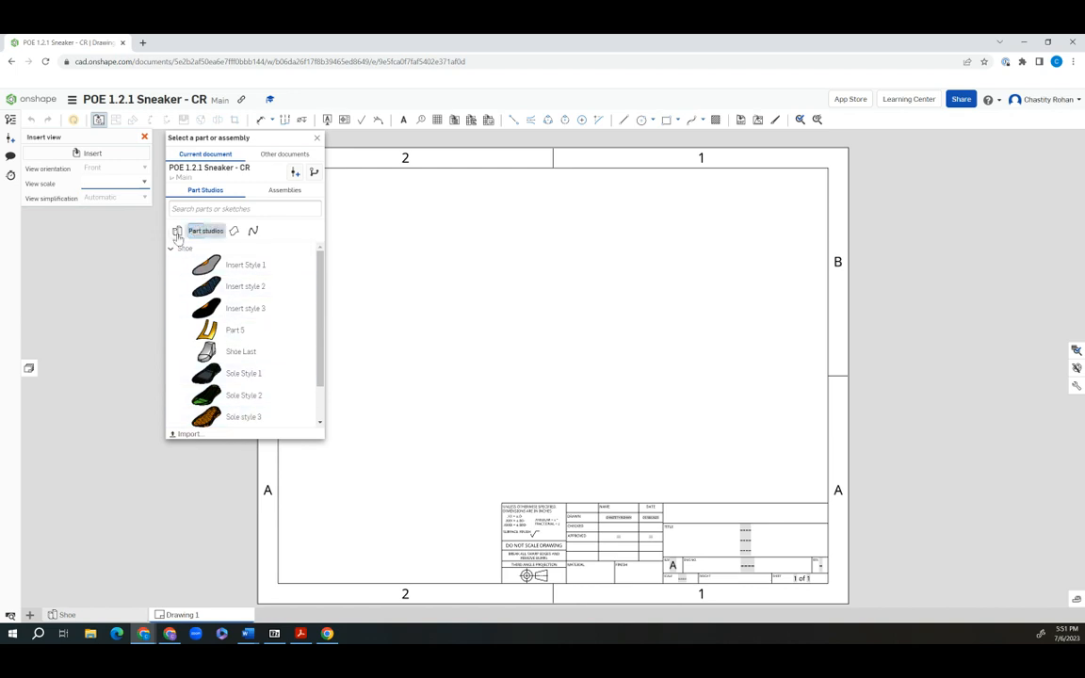
pyautogui.click(177, 237)
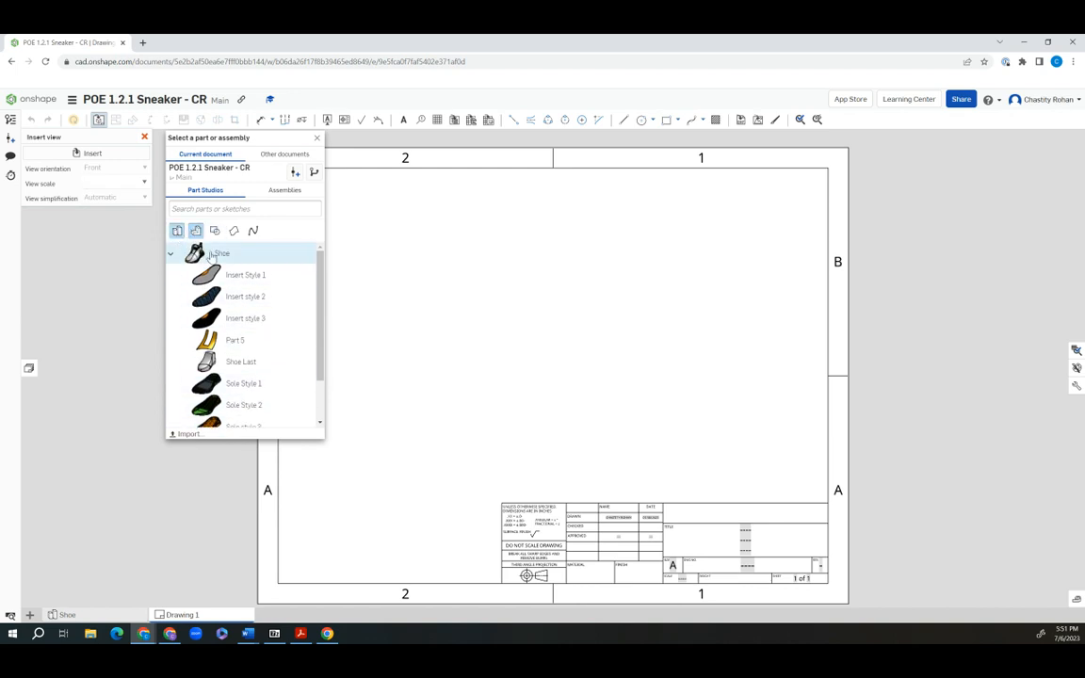
pyautogui.click(212, 256)
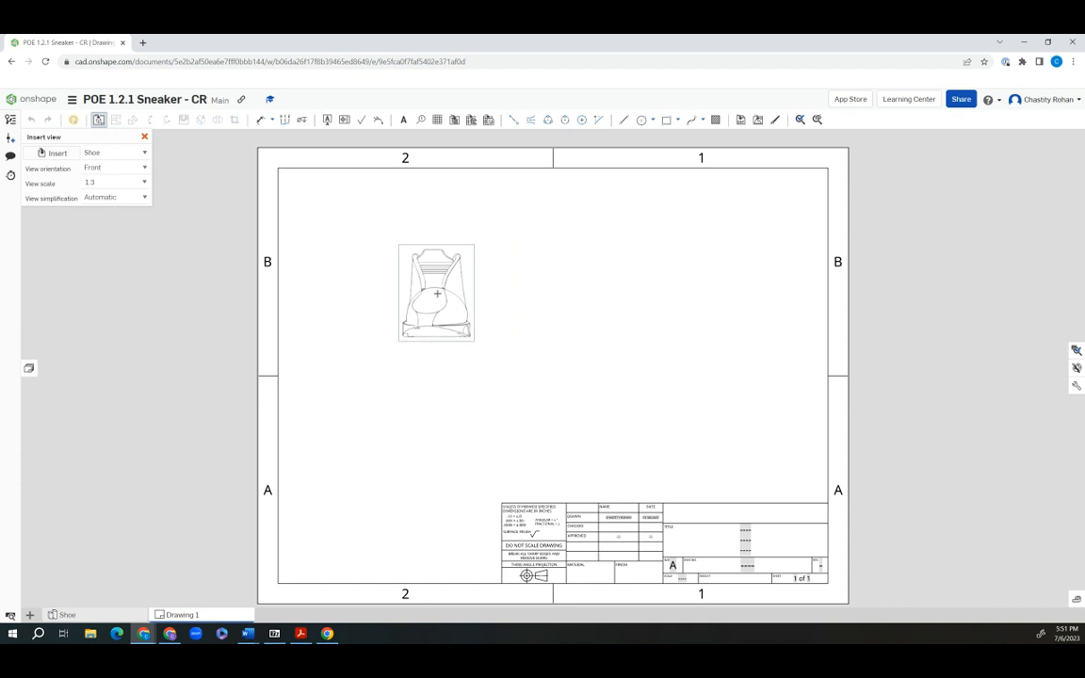
pyautogui.click(144, 168)
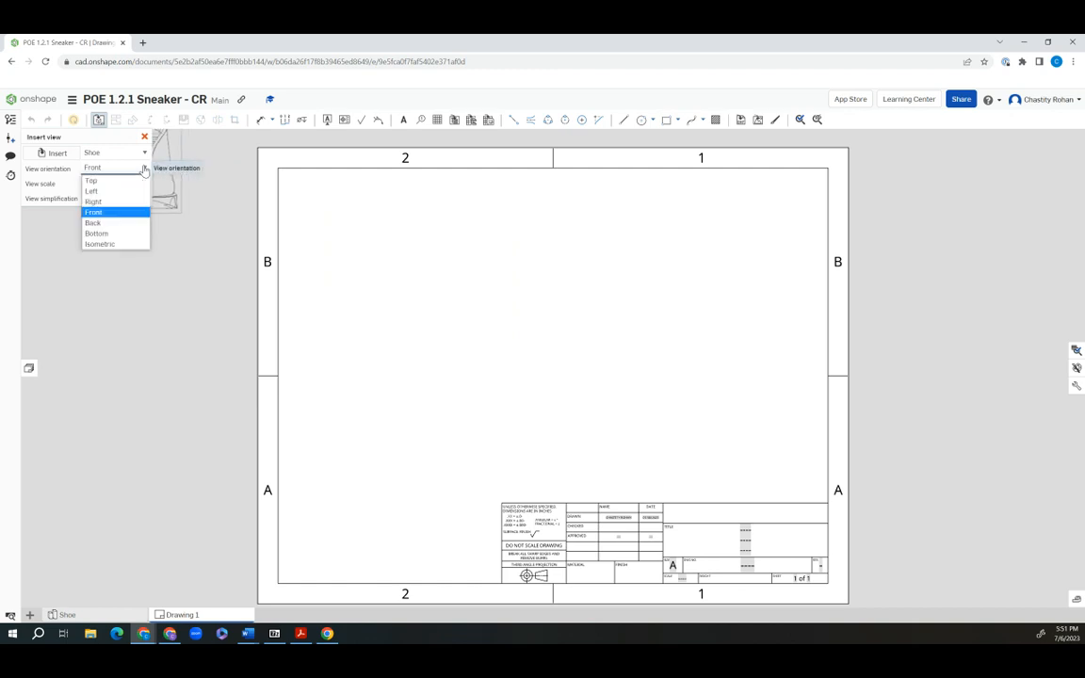
pyautogui.click(94, 201)
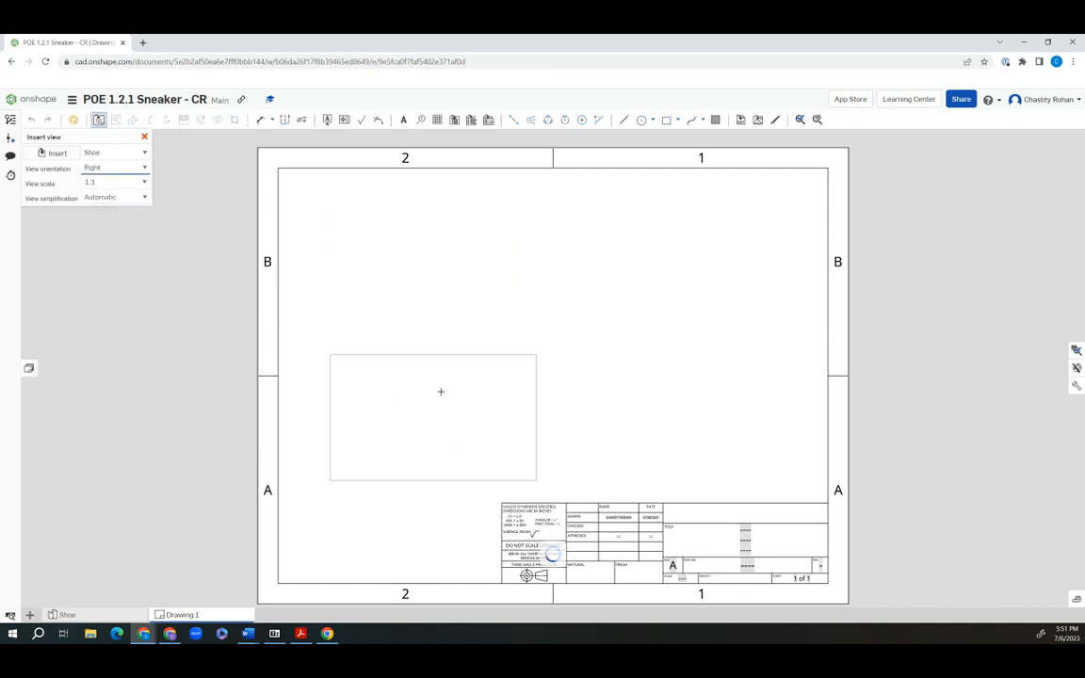
pyautogui.click(457, 401)
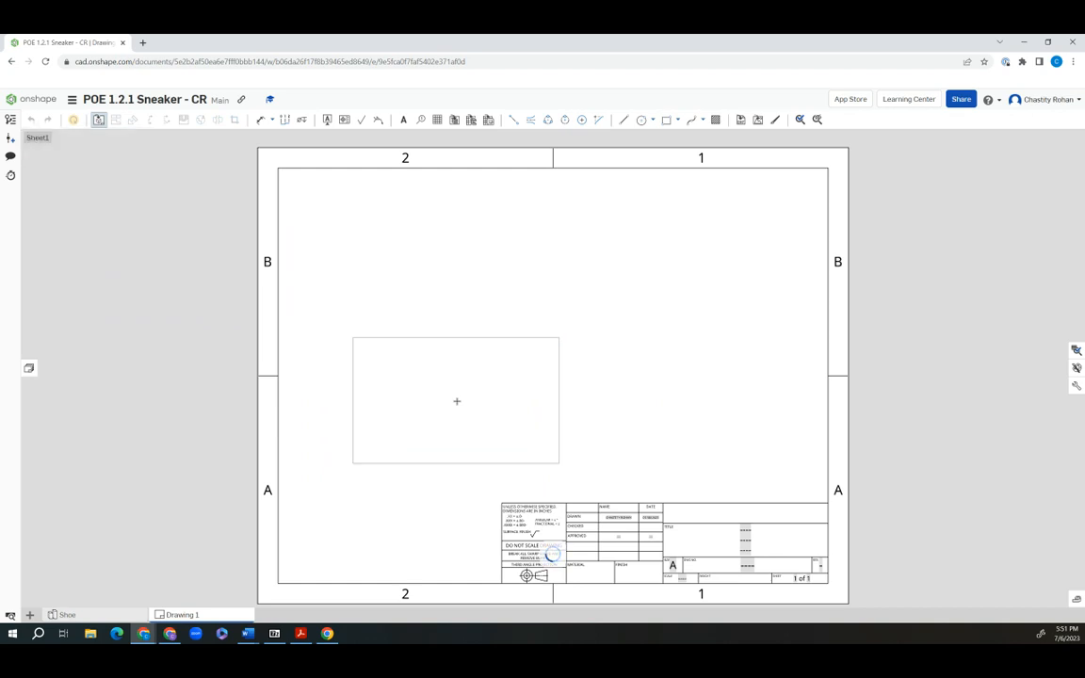
# - Project a top view above the shoe's side view and a rear view to the right of it
pyautogui.click(454, 246)
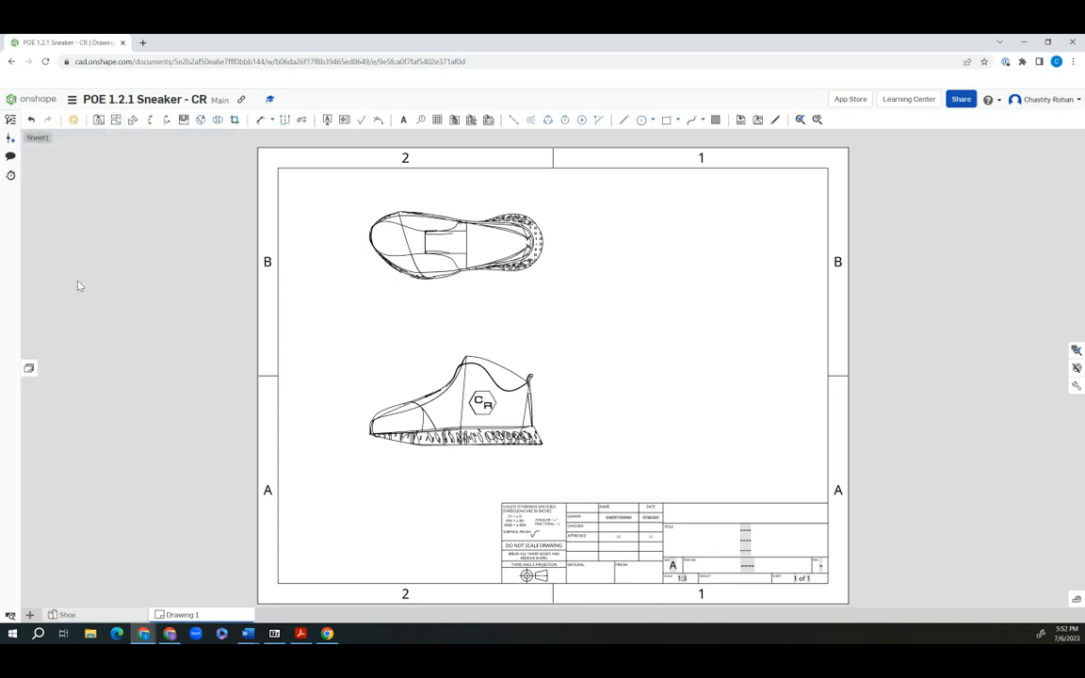
pyautogui.click(116, 122)
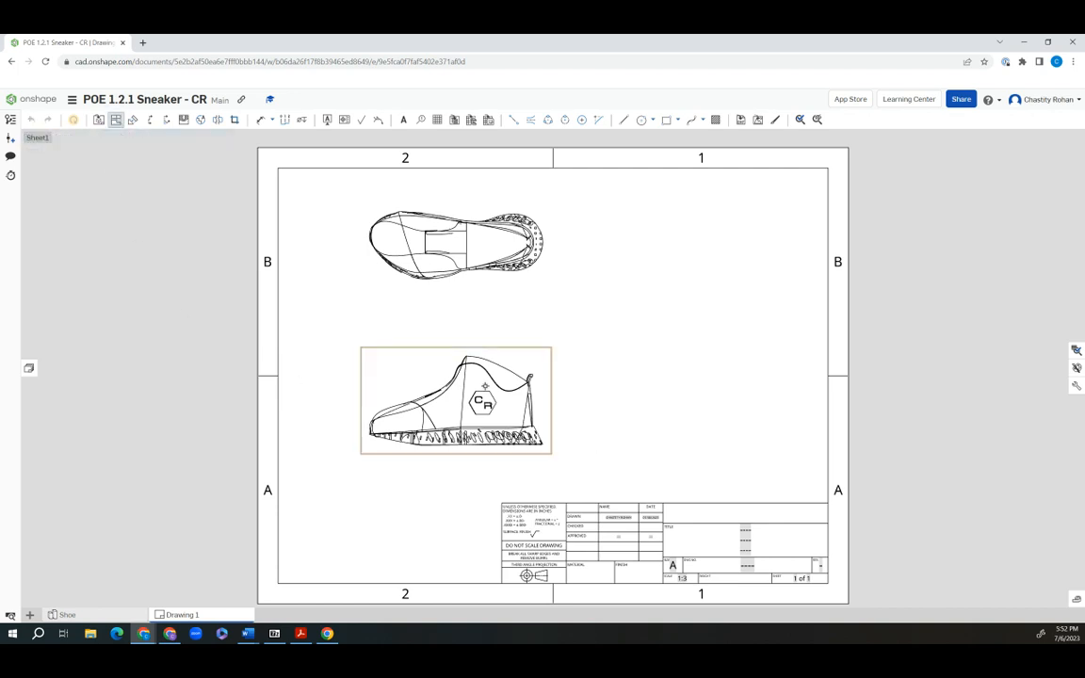
pyautogui.click(485, 385)
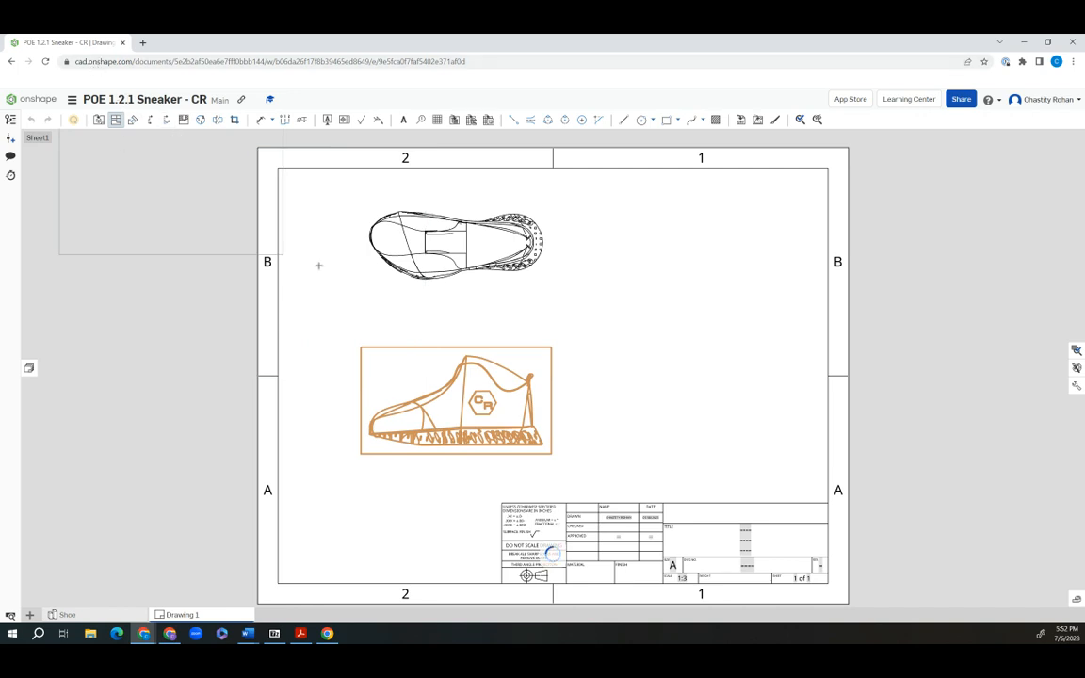
pyautogui.click(678, 449)
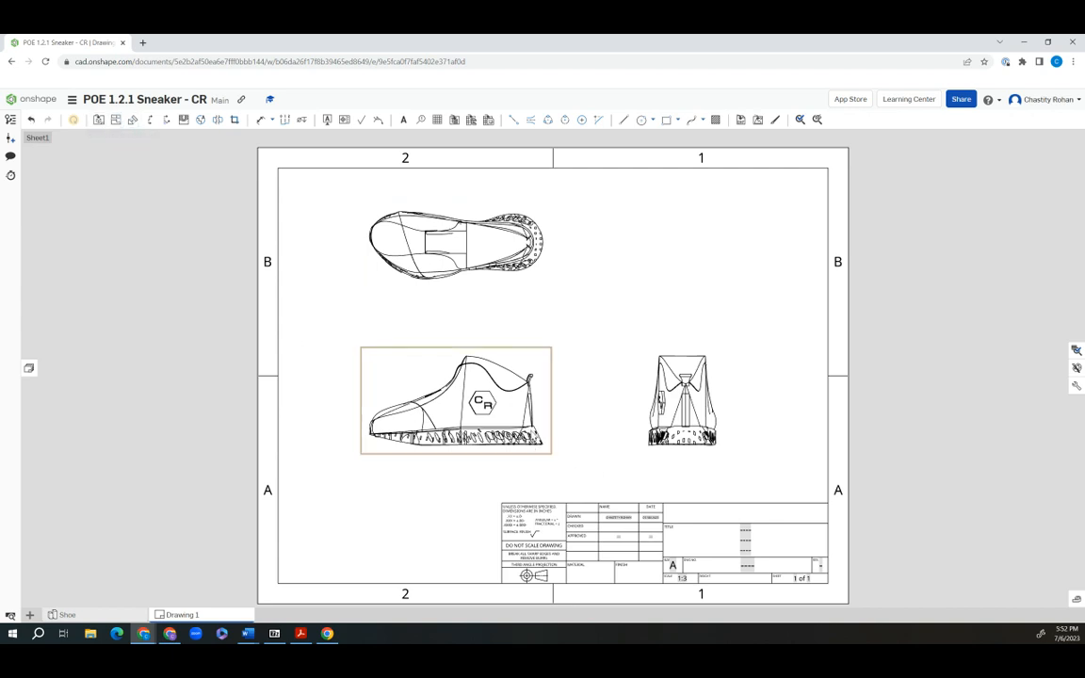
pyautogui.click(479, 381)
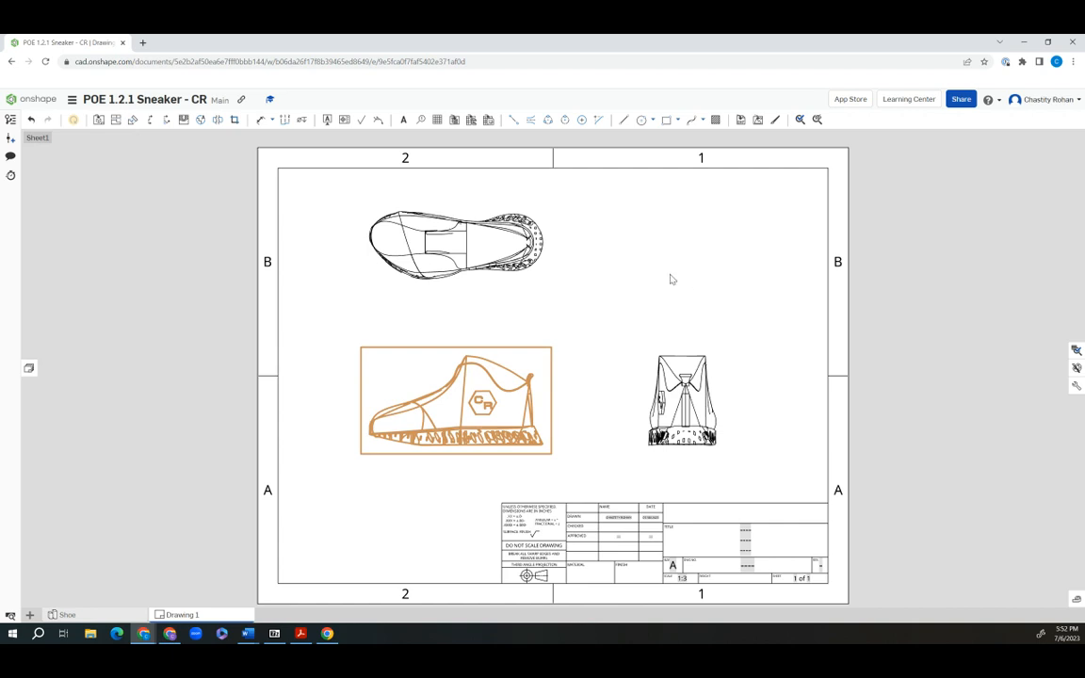
pyautogui.click(540, 370)
pyautogui.click(457, 372)
pyautogui.press('Escape')
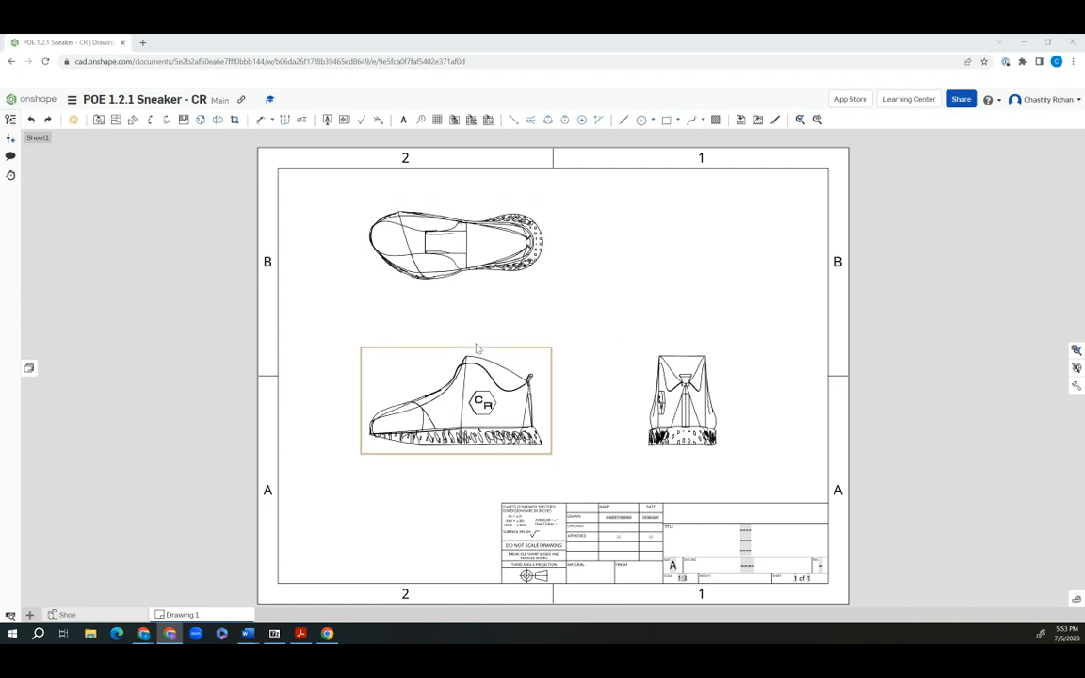
# - Insert an Isometric view of the Shoe at the 1:3 sheet scale in the sheet's upper-right area
pyautogui.click(99, 120)
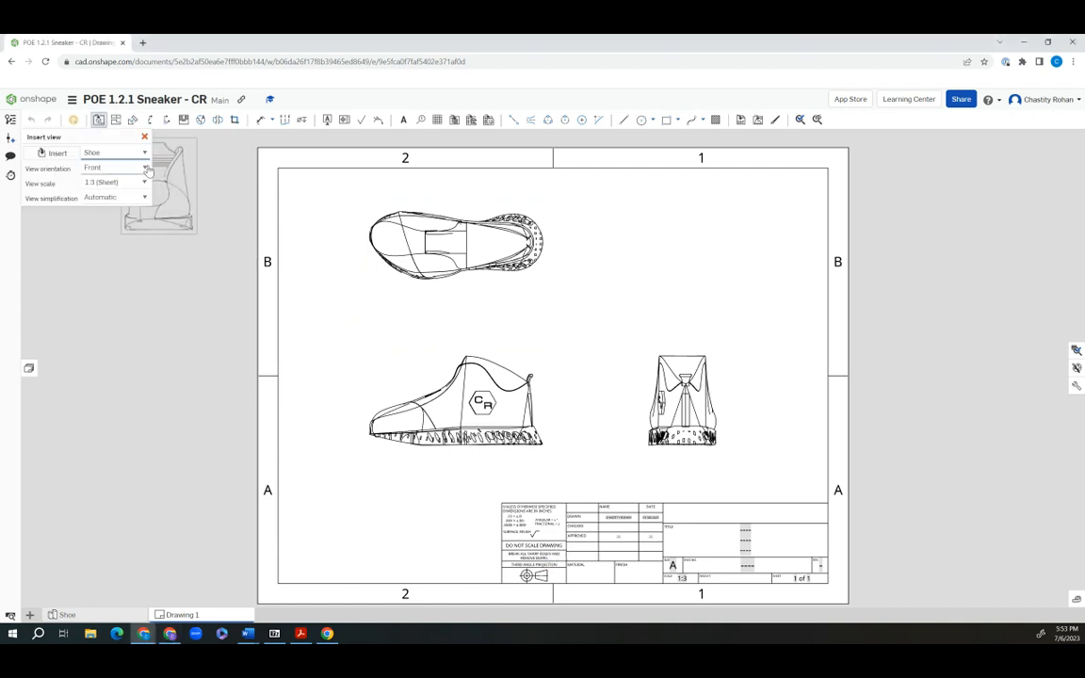
pyautogui.click(143, 168)
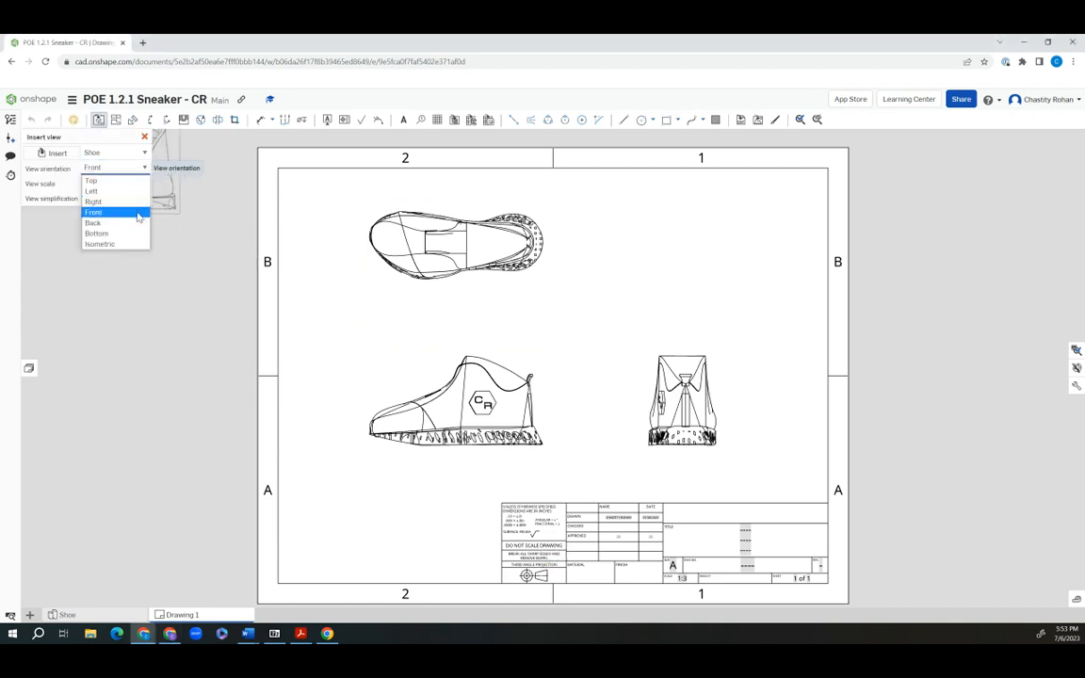
pyautogui.click(138, 245)
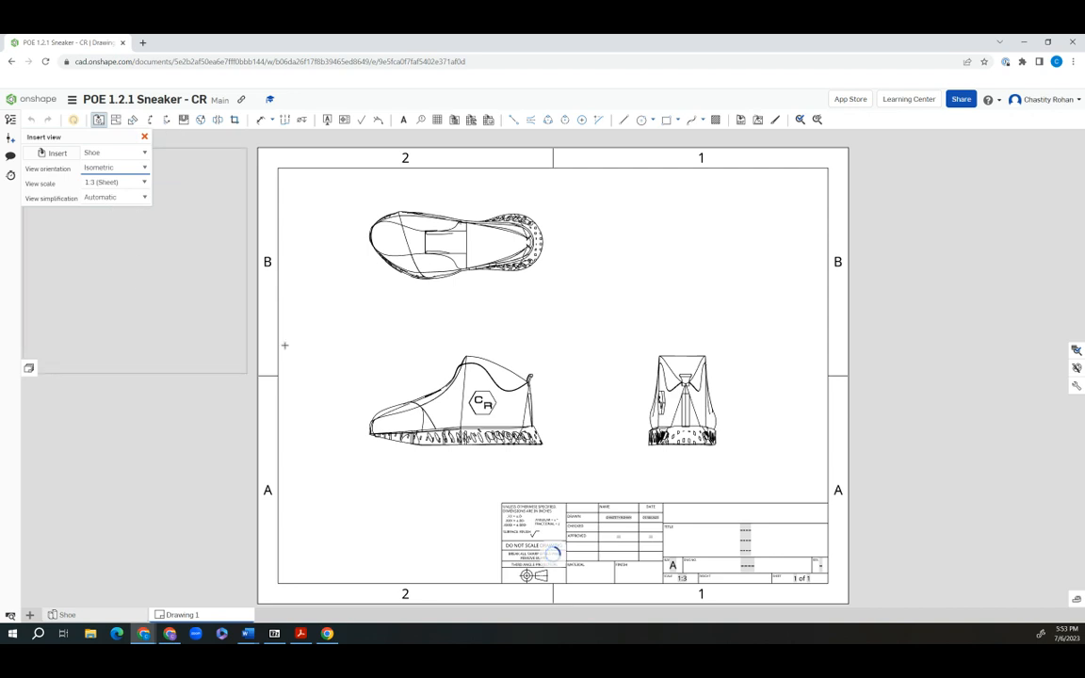
pyautogui.click(695, 278)
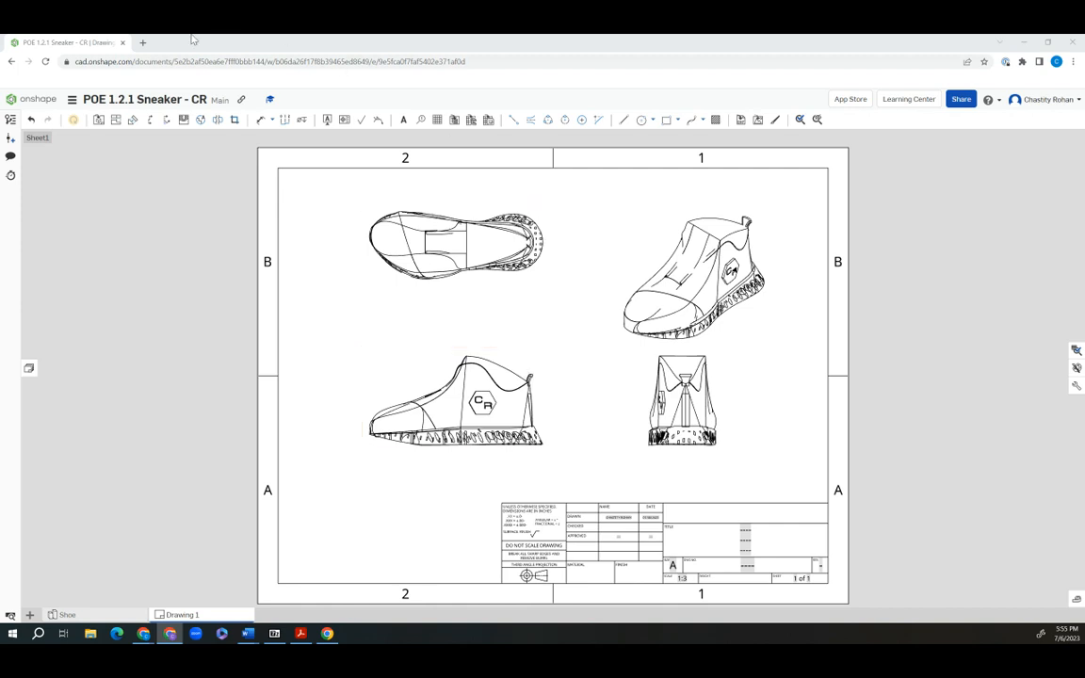
# - Dimension the shoe's overall length and overall height on the side view
pyautogui.click(259, 120)
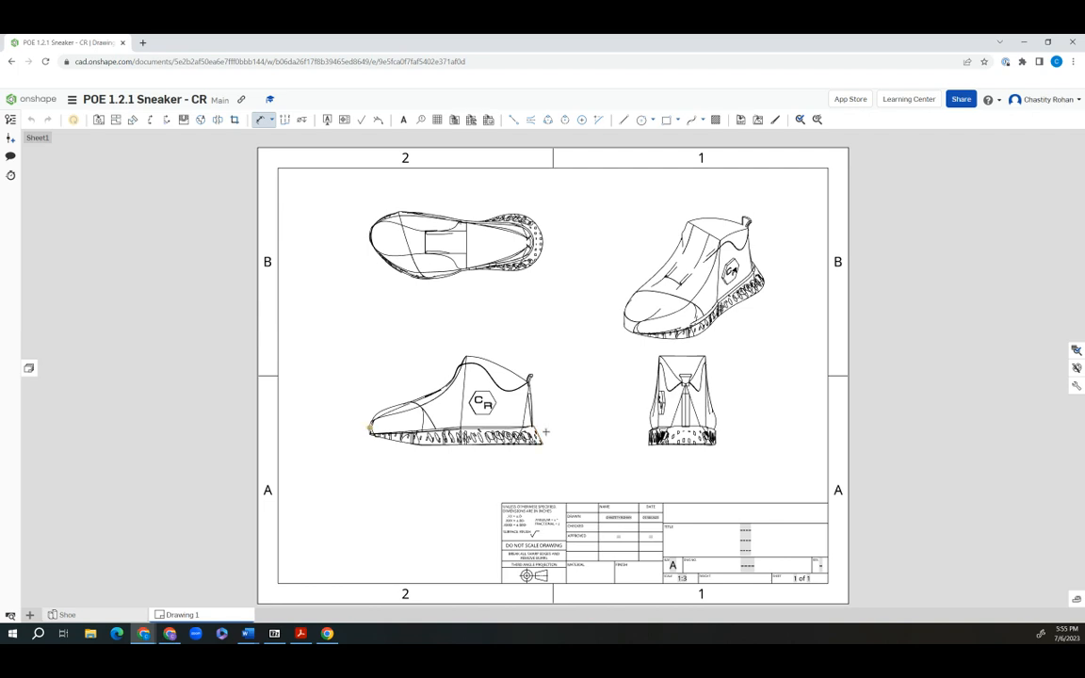
pyautogui.click(543, 444)
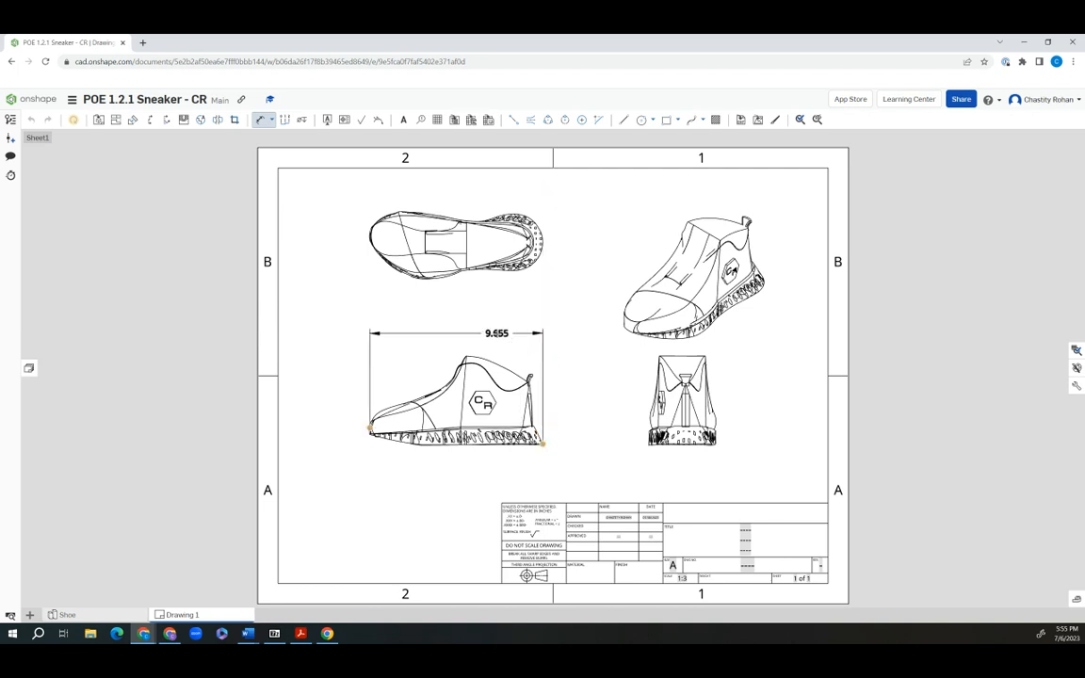
pyautogui.click(476, 294)
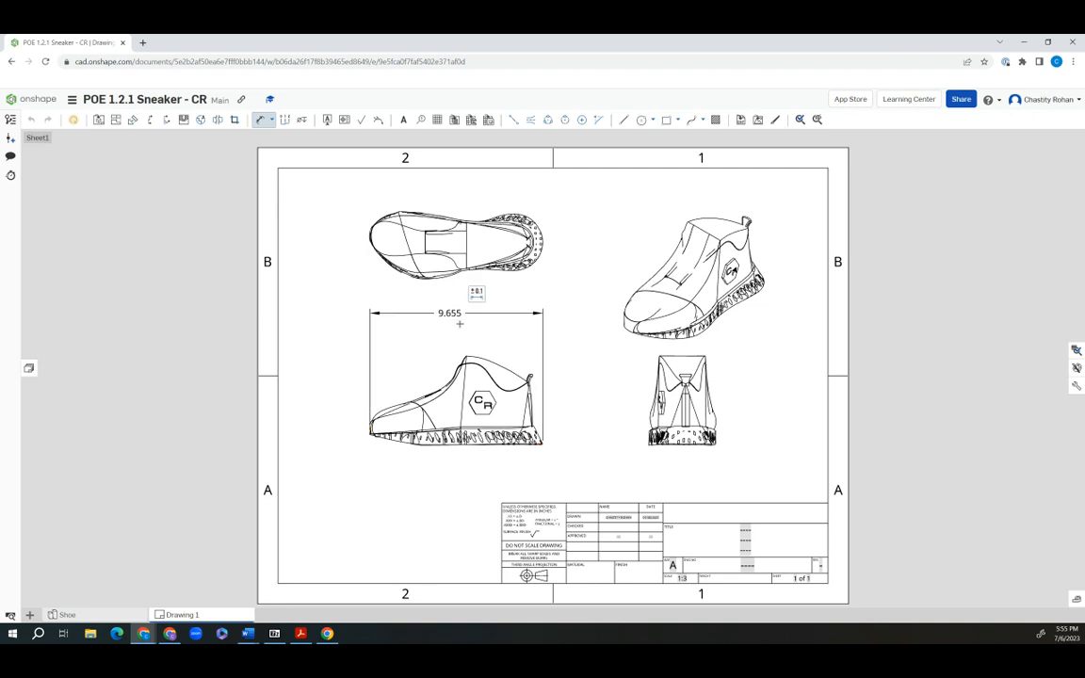
pyautogui.click(462, 441)
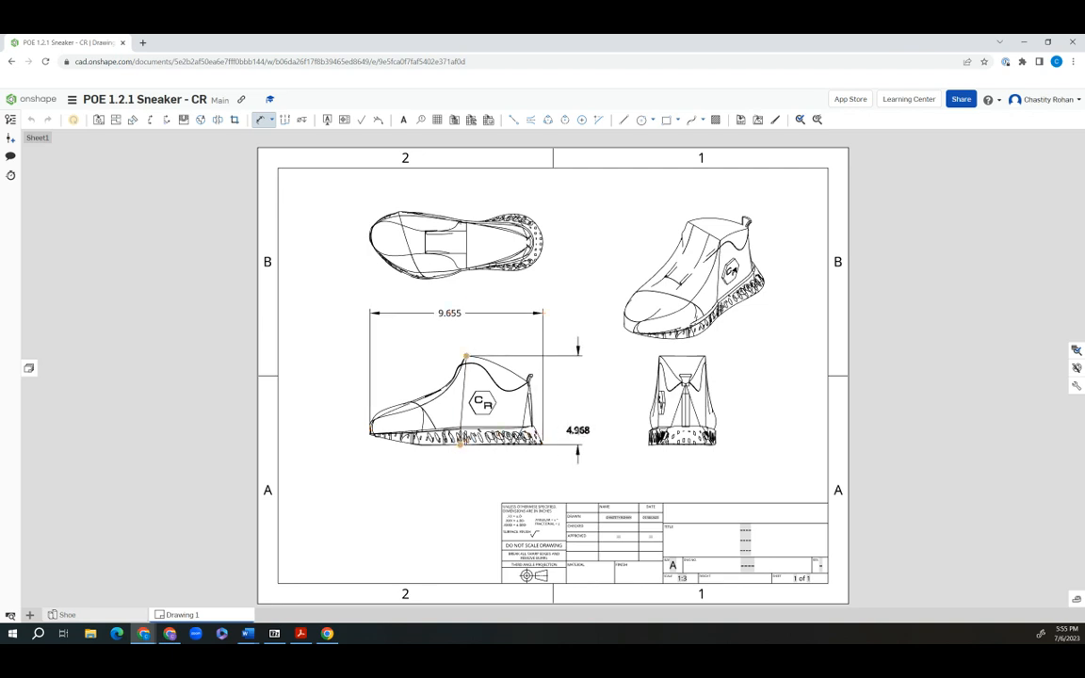
pyautogui.click(577, 430)
# - Dimension the sole's overall width above the rear view and leave the dimension tool
pyautogui.click(649, 442)
pyautogui.click(715, 444)
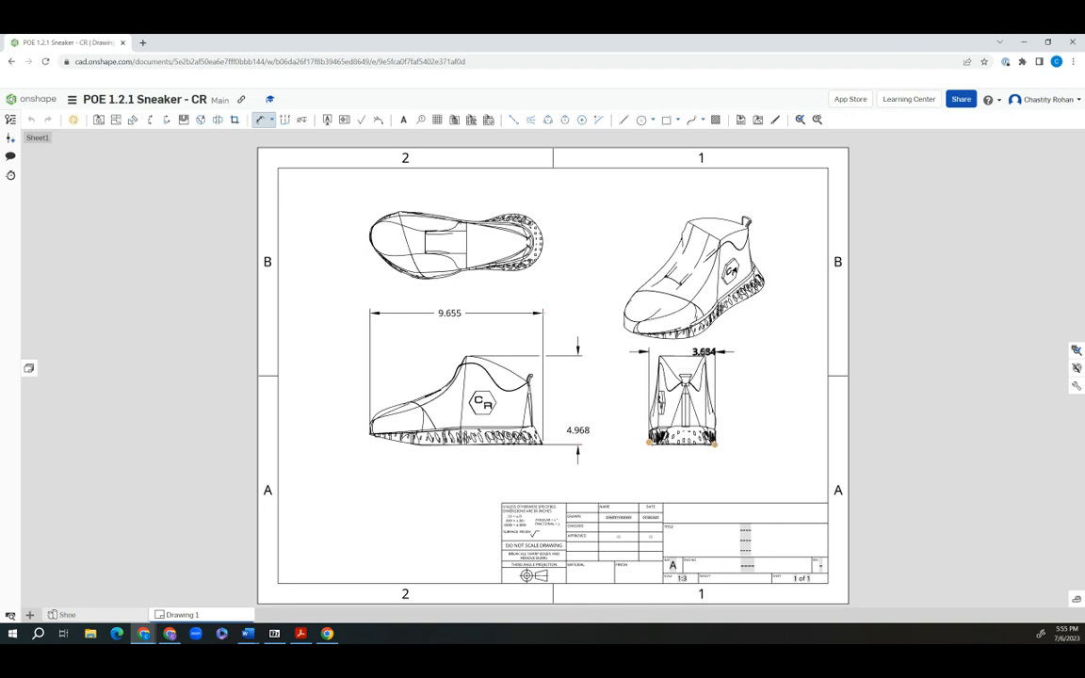
pyautogui.click(705, 351)
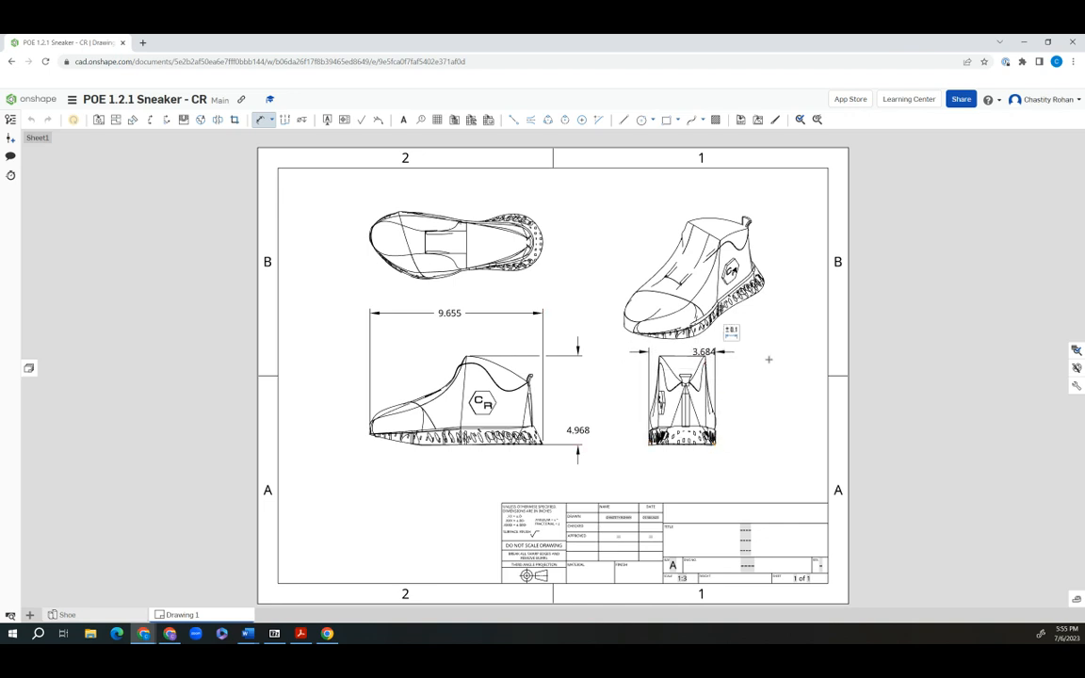
pyautogui.click(732, 332)
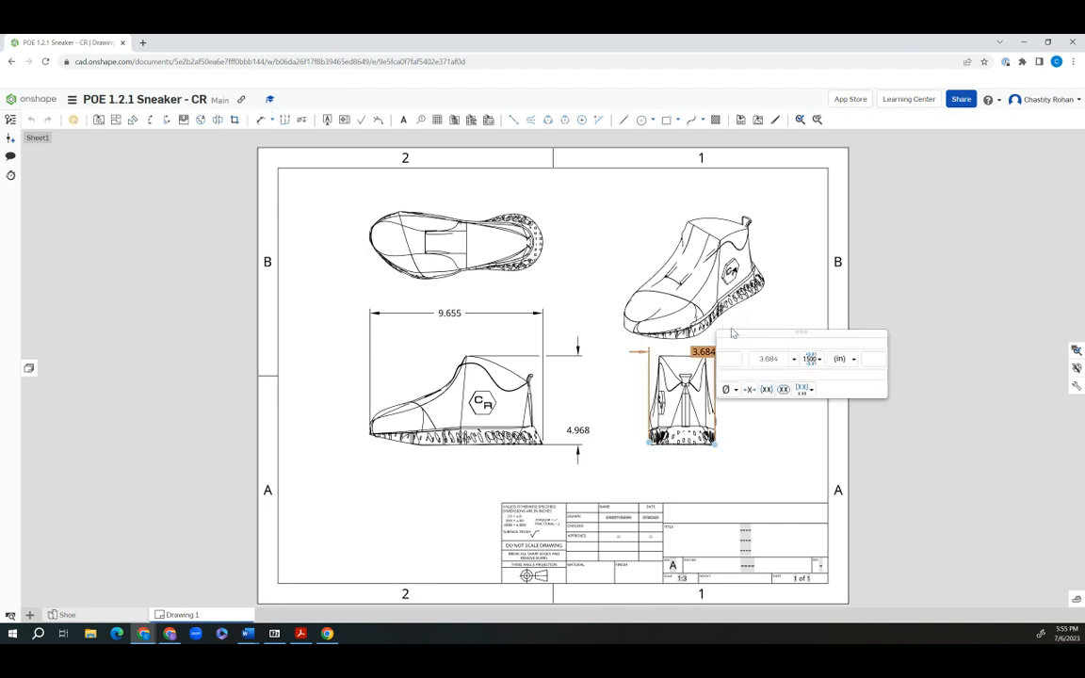
pyautogui.press('Escape')
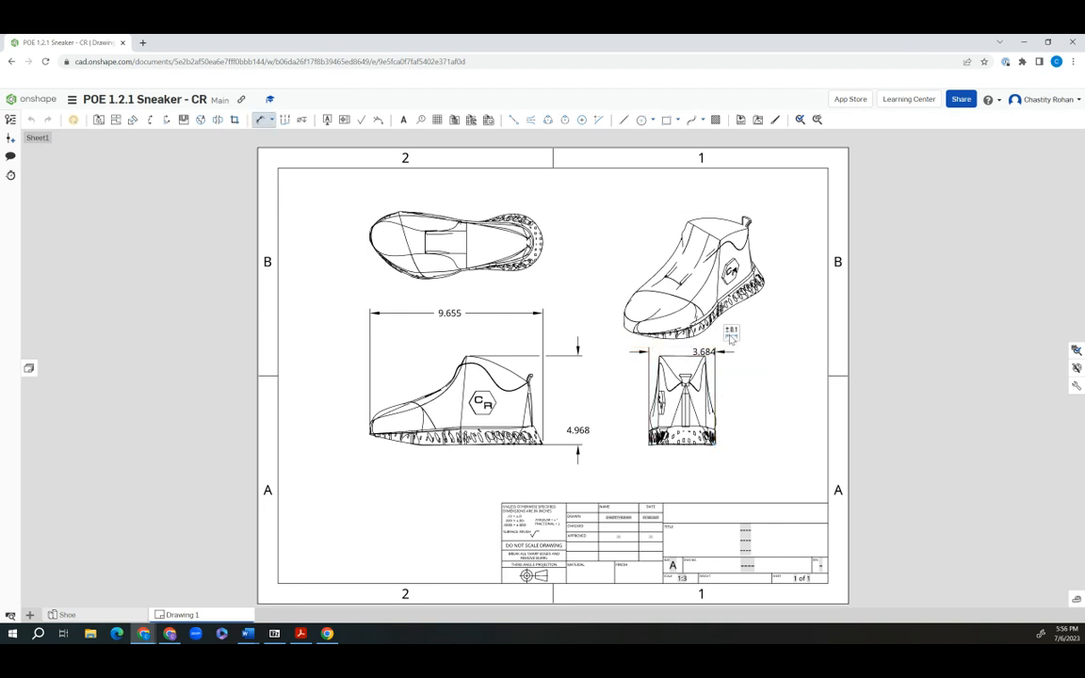
pyautogui.press('Escape')
pyautogui.press('Escape')
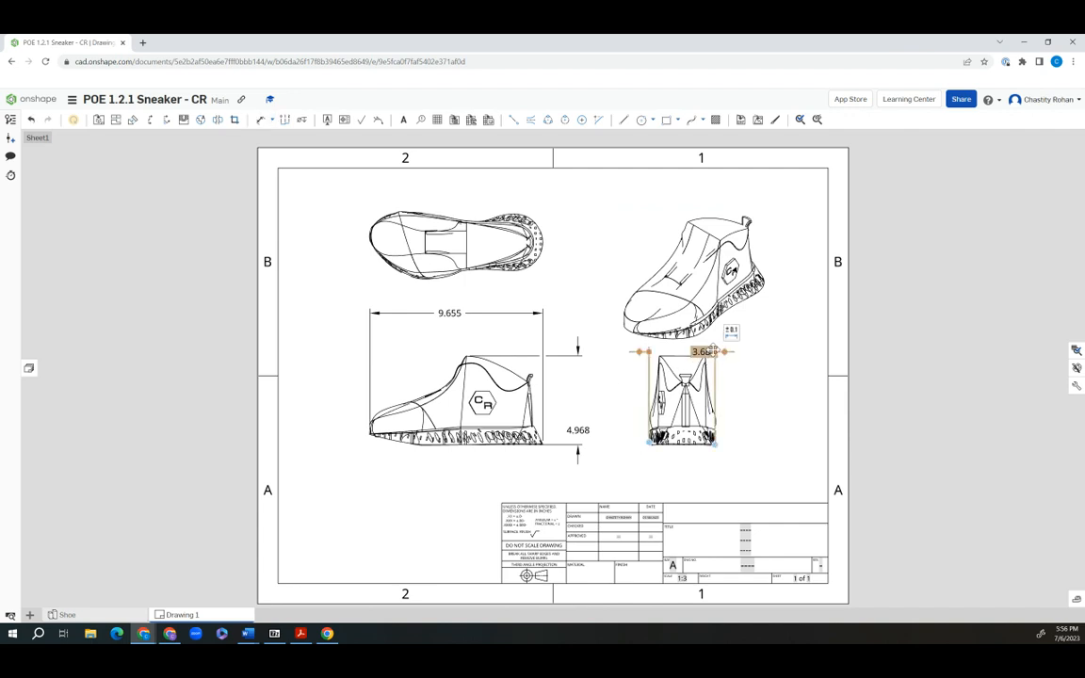
# - Reposition the rear view's width text and the side view's height text so each sits between its extension lines
pyautogui.moveTo(715, 353)
pyautogui.mouseDown()
pyautogui.moveTo(693, 352)
pyautogui.moveTo(698, 345)
pyautogui.mouseUp()
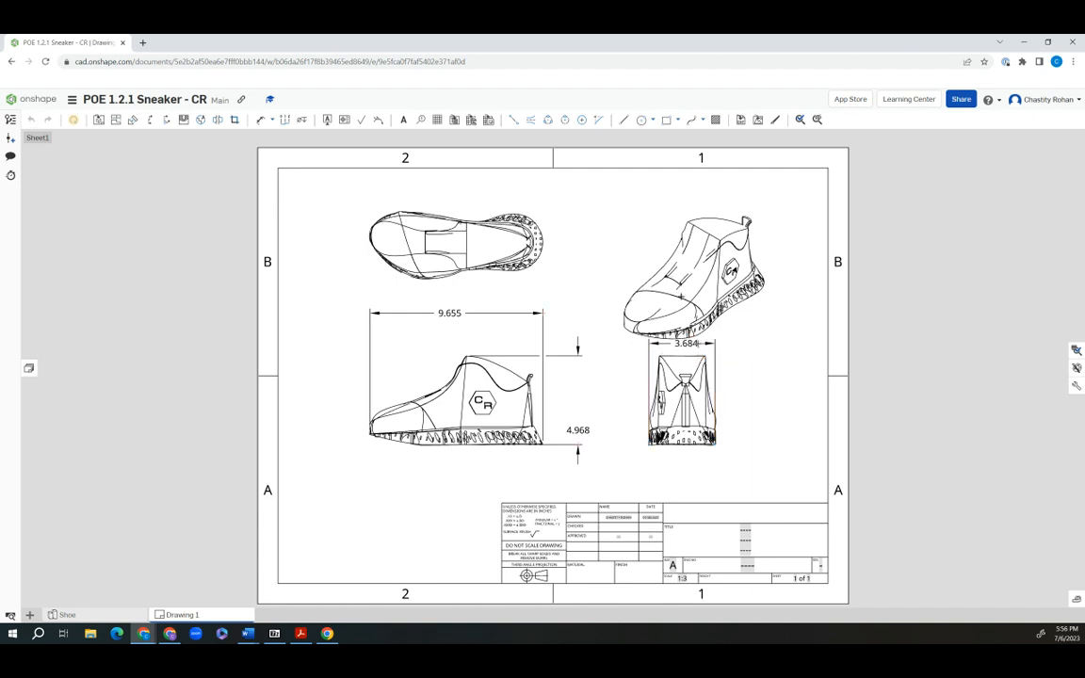
pyautogui.click(686, 344)
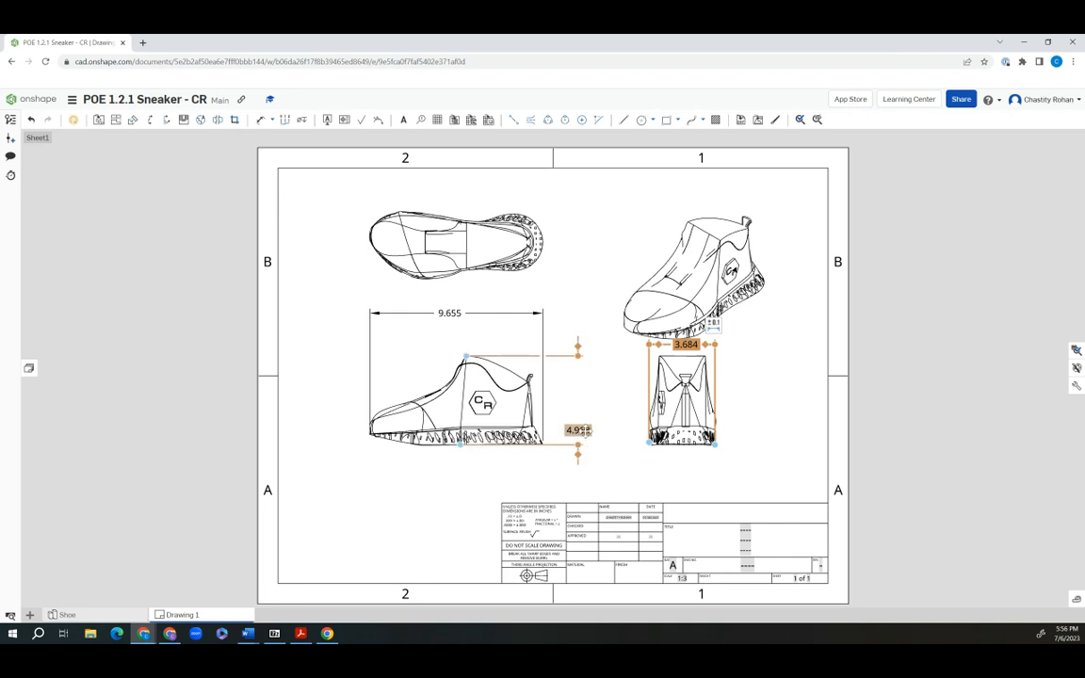
pyautogui.click(584, 405)
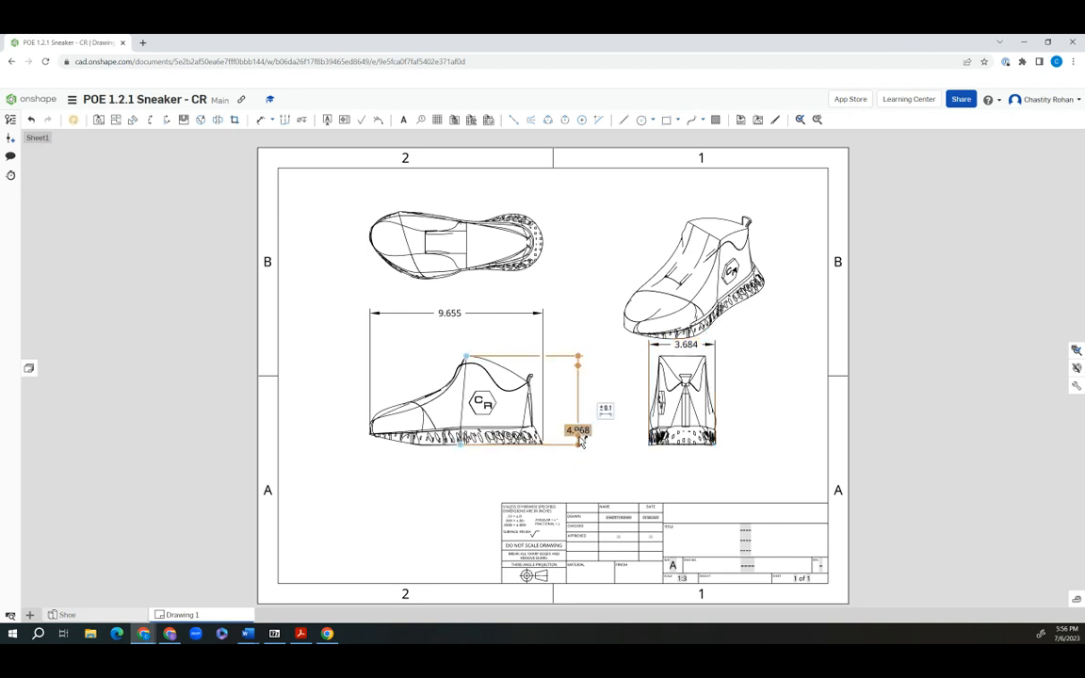
pyautogui.click(582, 407)
pyautogui.moveTo(582, 407)
pyautogui.mouseDown()
pyautogui.moveTo(608, 414)
pyautogui.moveTo(579, 408)
pyautogui.mouseUp()
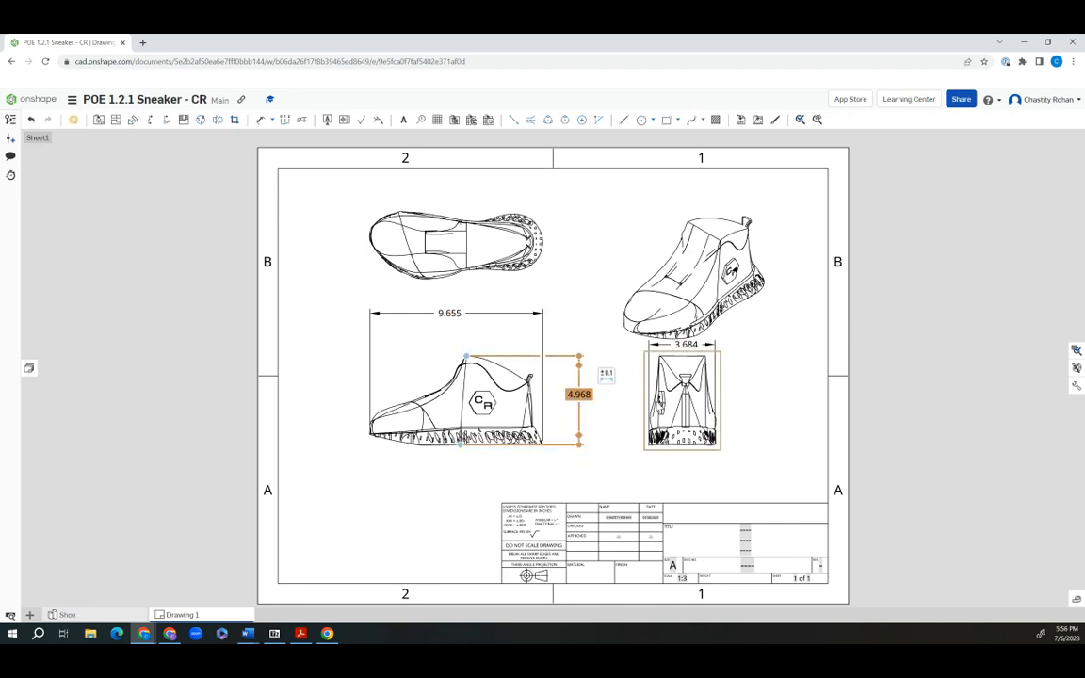
pyautogui.click(782, 405)
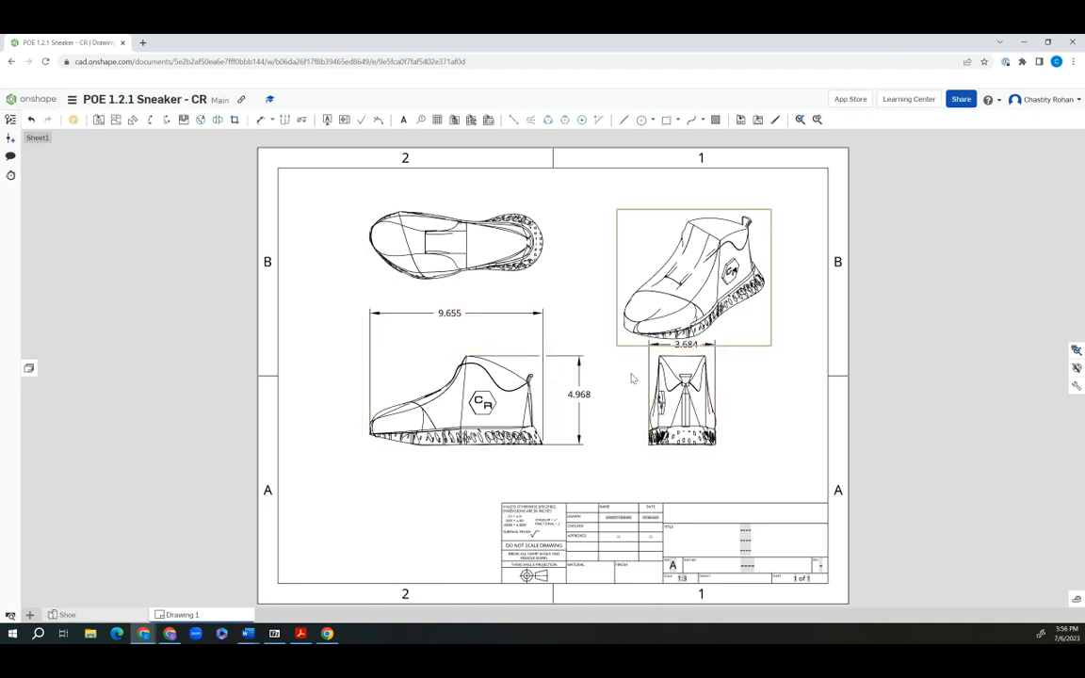
# - Move the side and rear views lower on the sheet to separate the dimensions from the isometric view
pyautogui.click(392, 378)
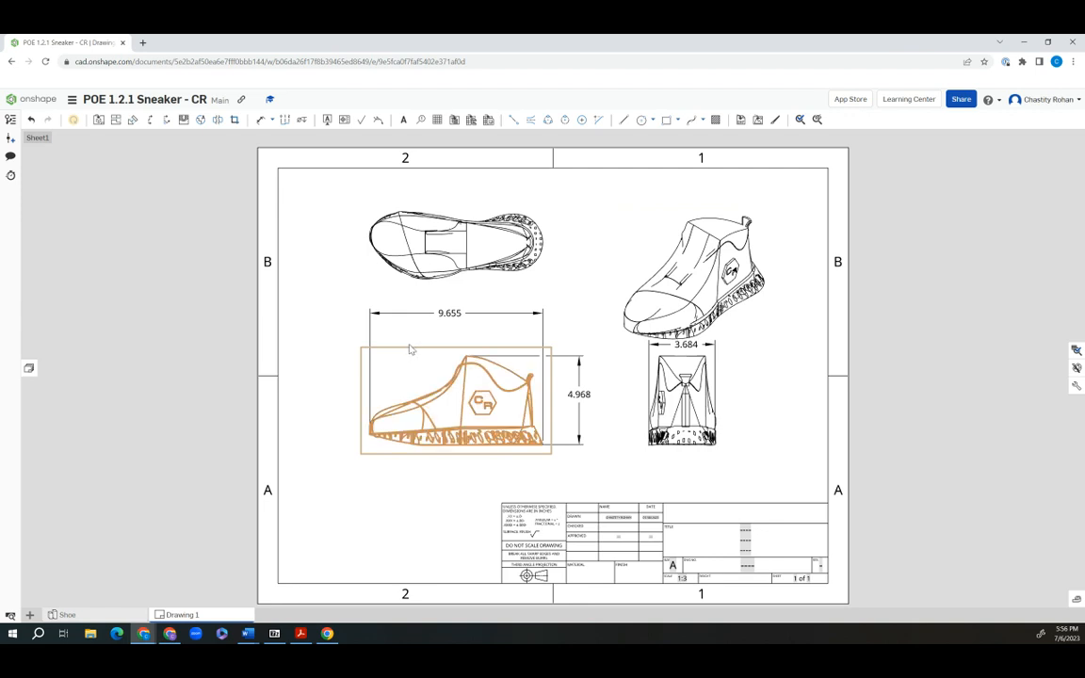
pyautogui.moveTo(430, 407)
pyautogui.mouseDown()
pyautogui.moveTo(426, 431)
pyautogui.moveTo(434, 426)
pyautogui.mouseUp()
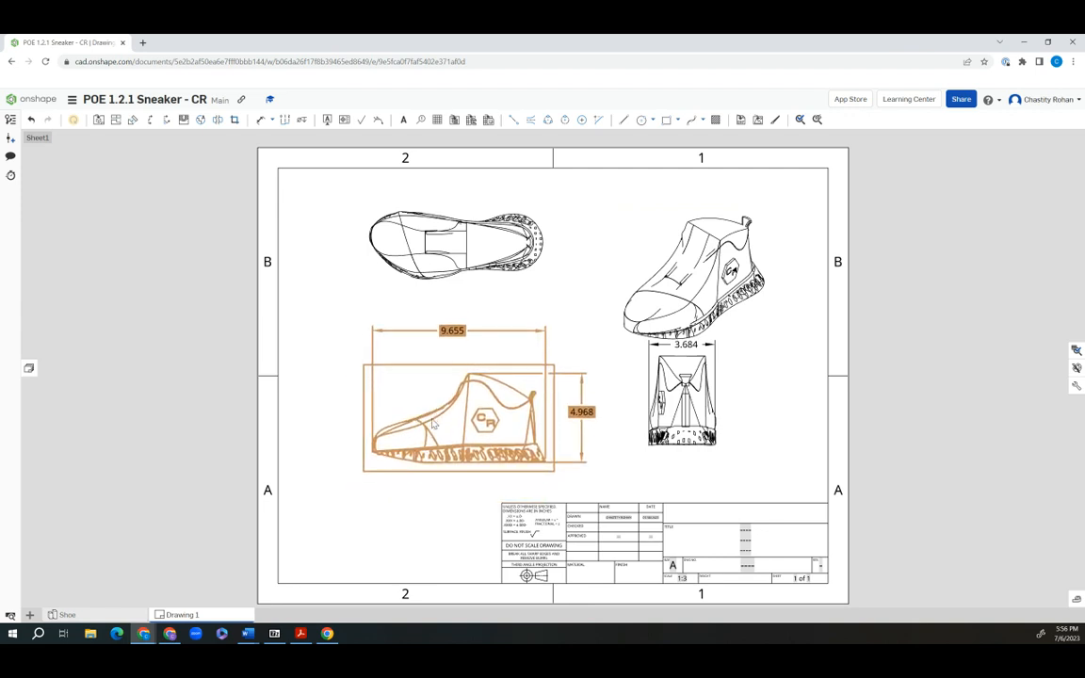
pyautogui.moveTo(682, 406); pyautogui.dragTo(682, 416)
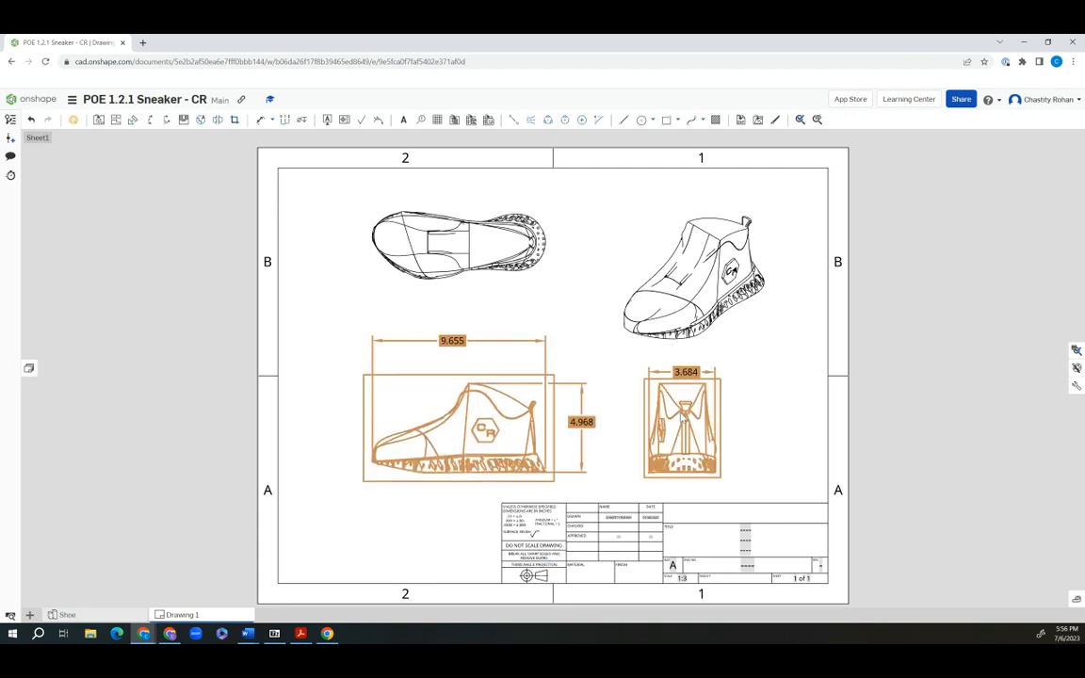
pyautogui.click(534, 429)
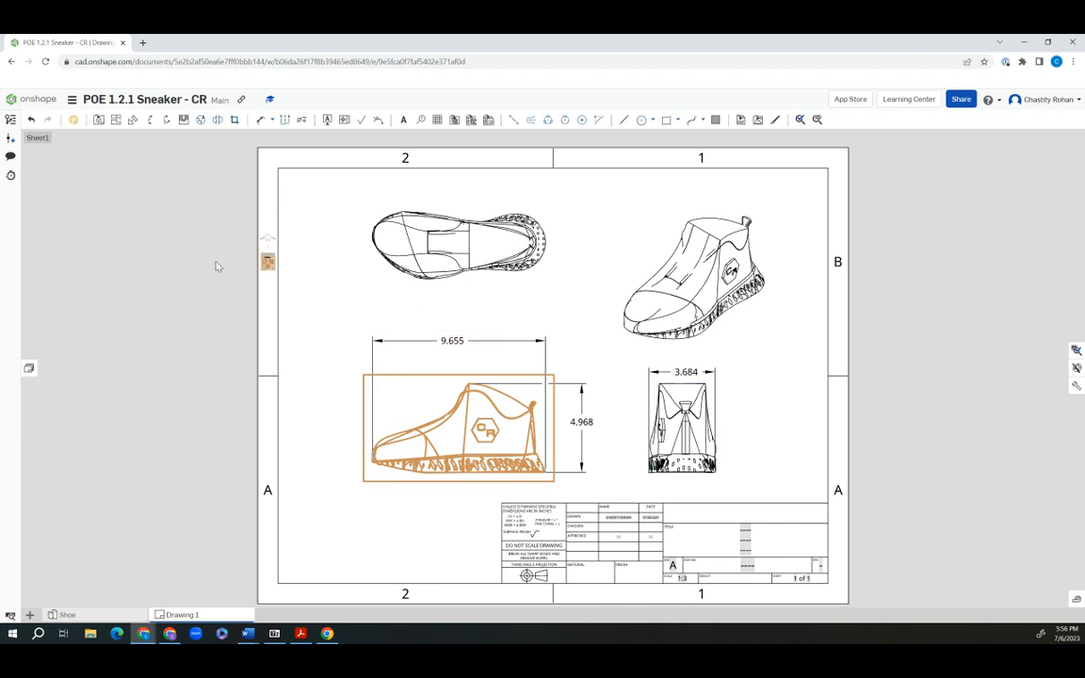
pyautogui.click(331, 269)
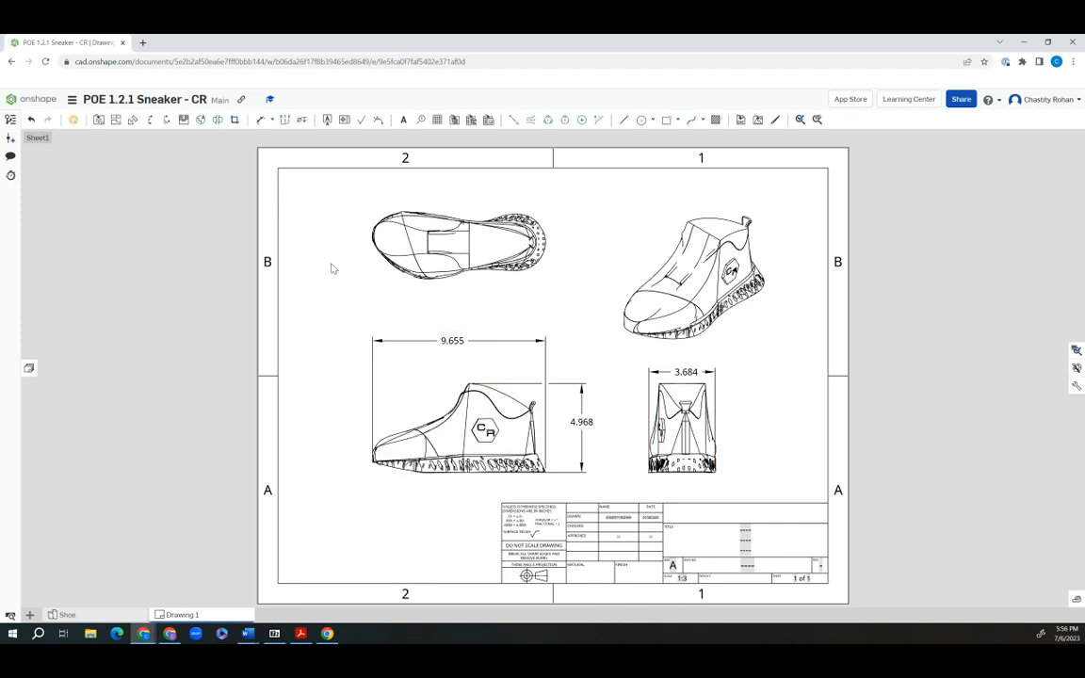